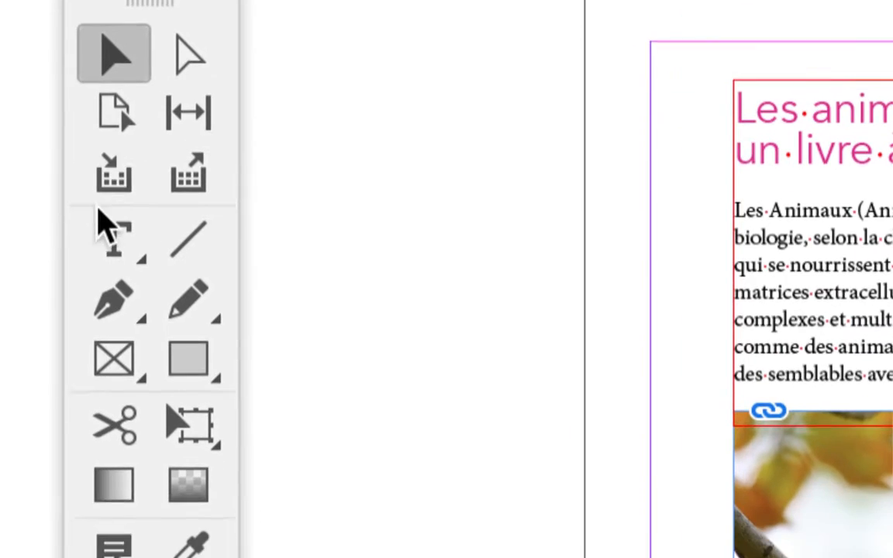
- Place the text cursor in the title "Les animaux du Monde, un livre à offrir" and move the tool palette clear of the page
click(31, 341)
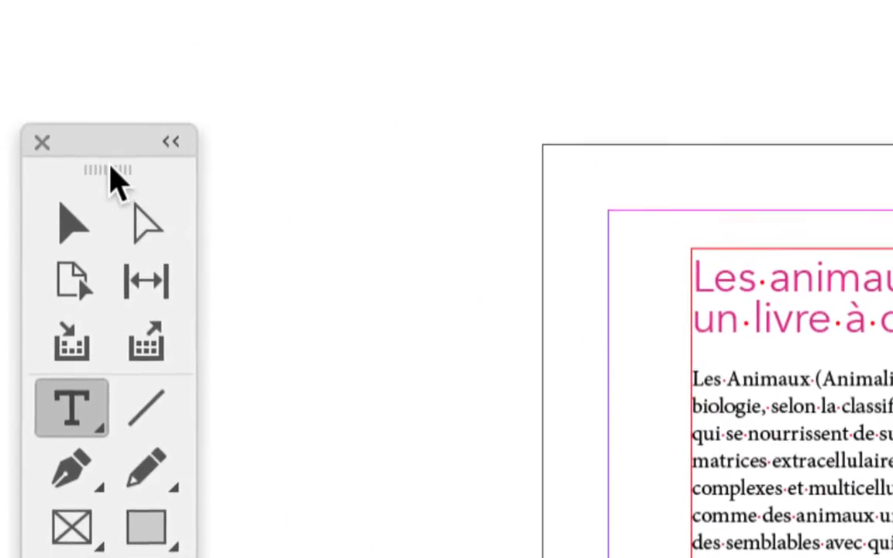
drag(107, 159, 471, 73)
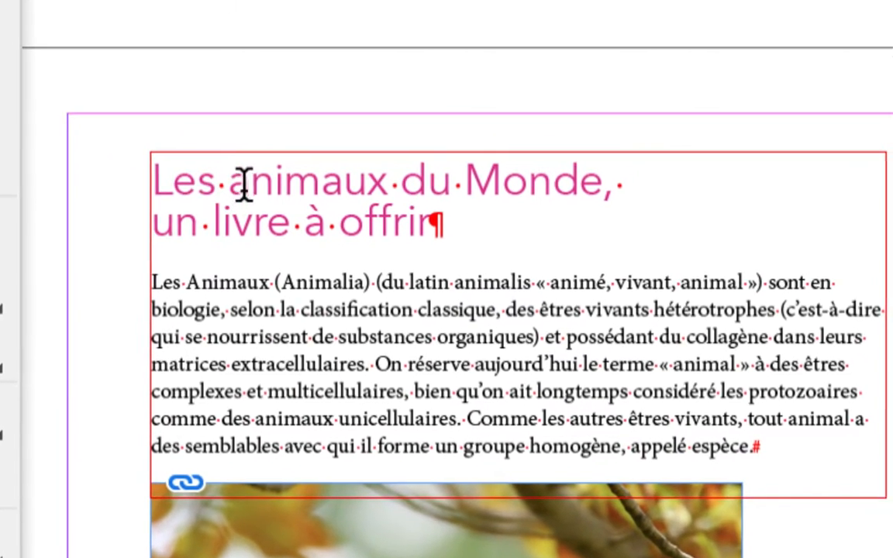
click(512, 146)
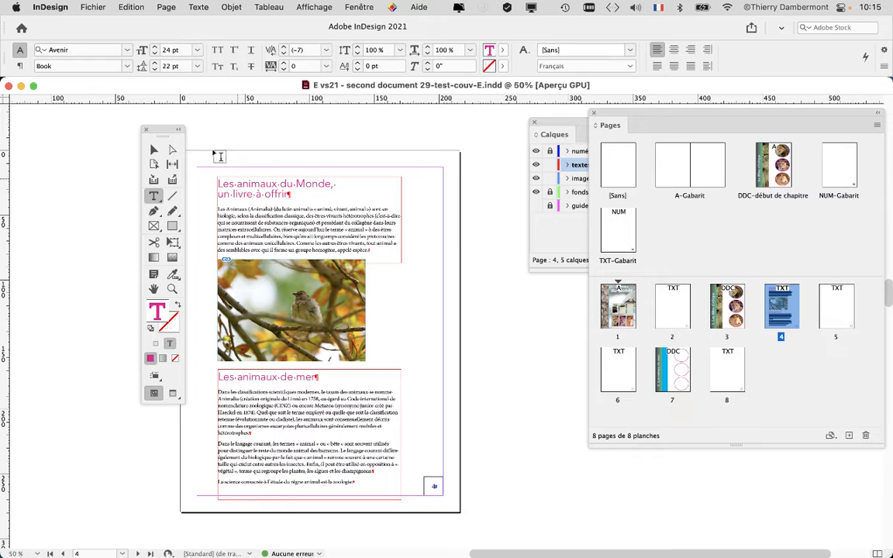
drag(155, 134, 82, 121)
- Display the paragraph styles (Styles de paragraphe) over the page's upper part and enlarge their window to list every style
click(196, 6)
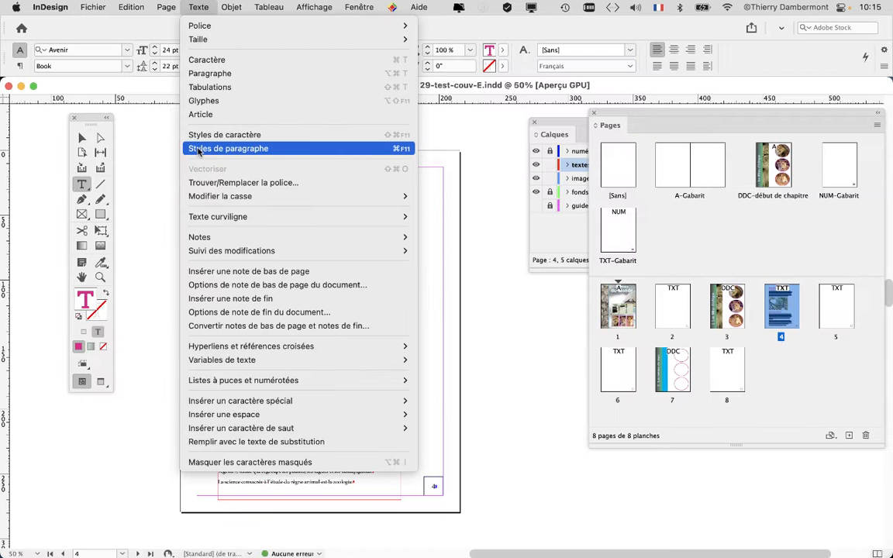
click(198, 152)
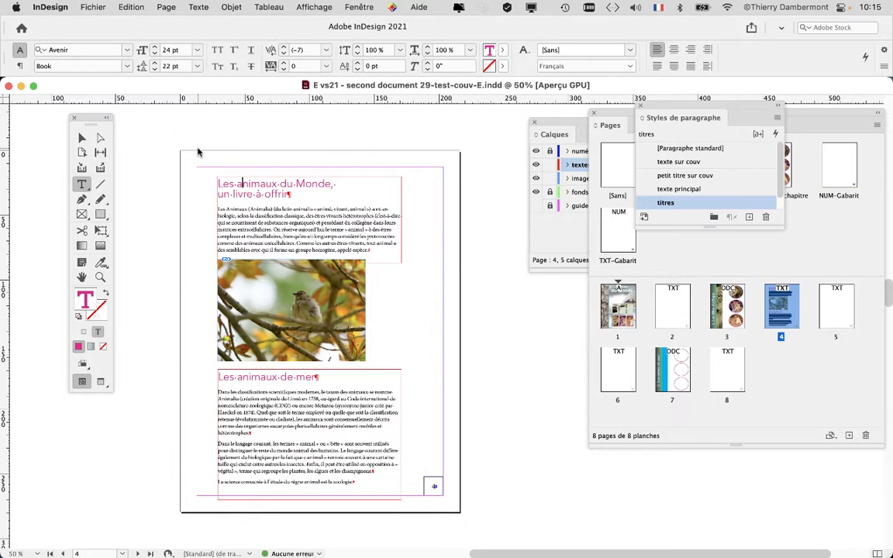
drag(659, 107, 361, 122)
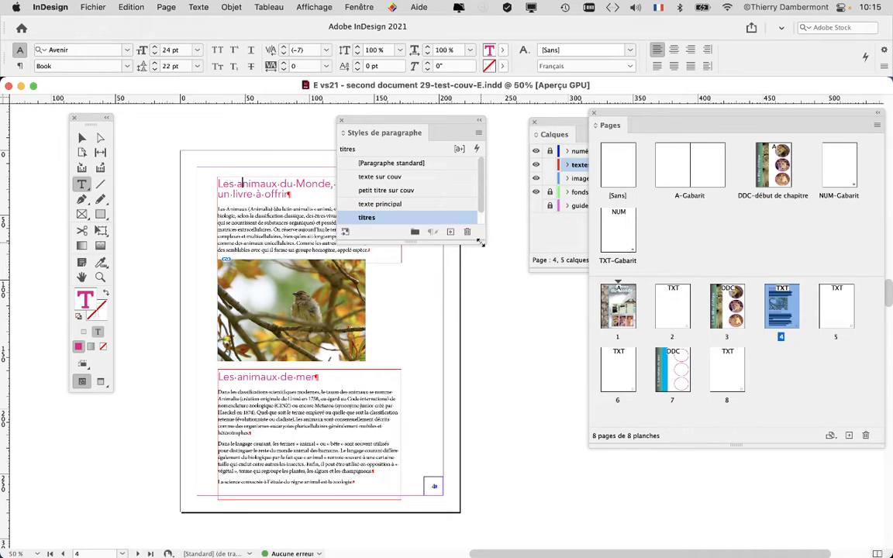
drag(480, 243, 487, 282)
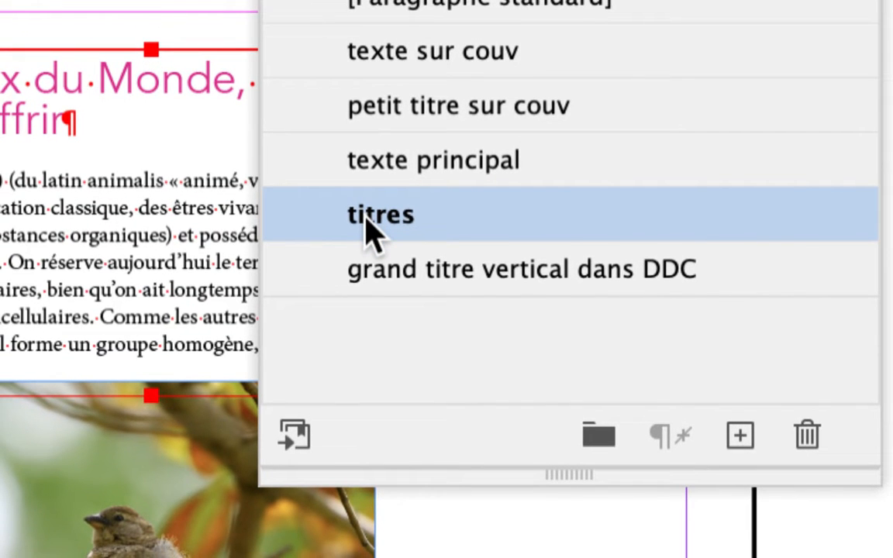
- Rename the paragraph style "titres" as "titres dans le document"
double_click(371, 221)
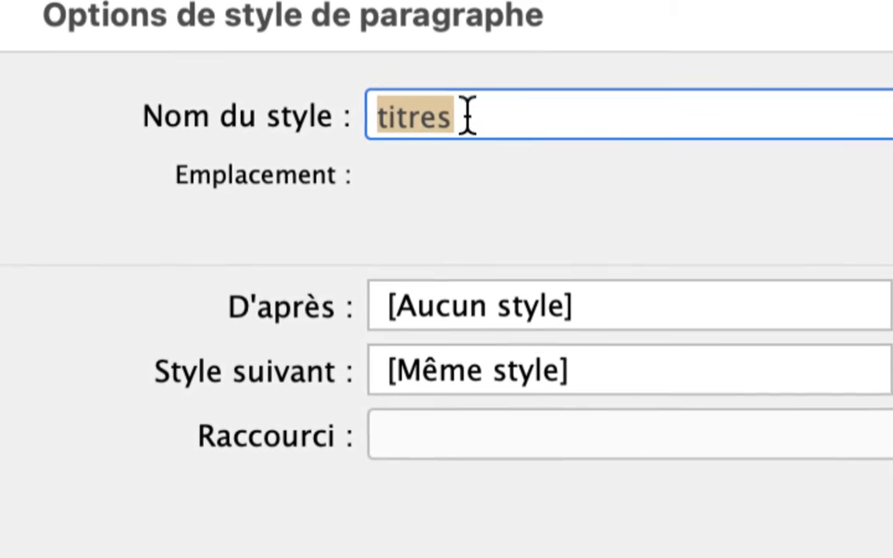
click(724, 147)
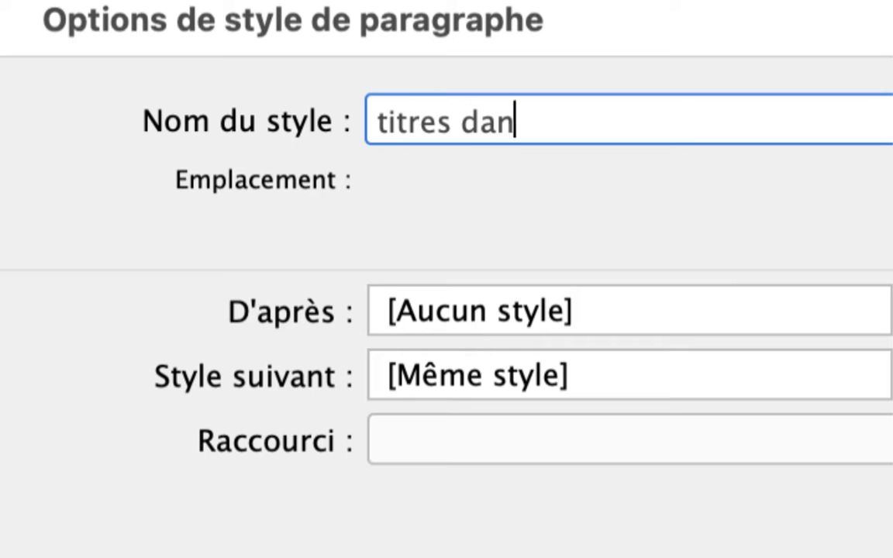
text(dans le document)
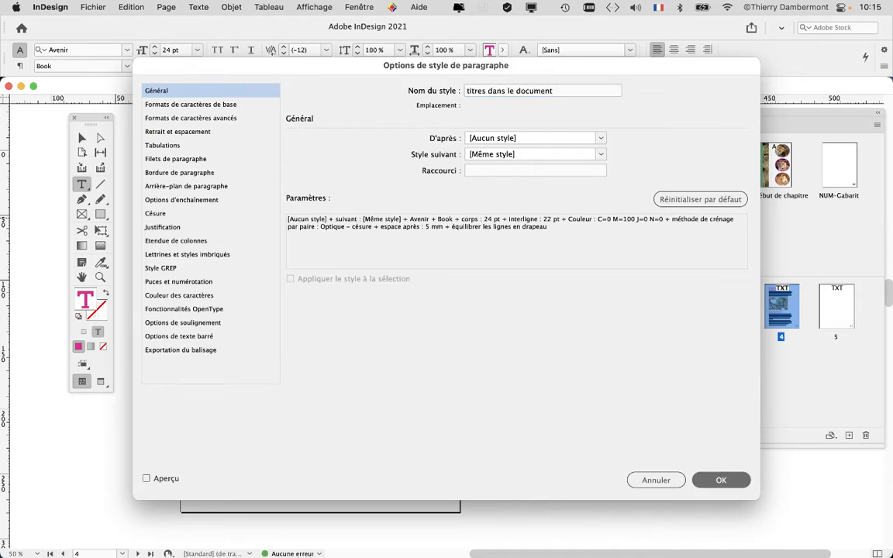
key(Return)
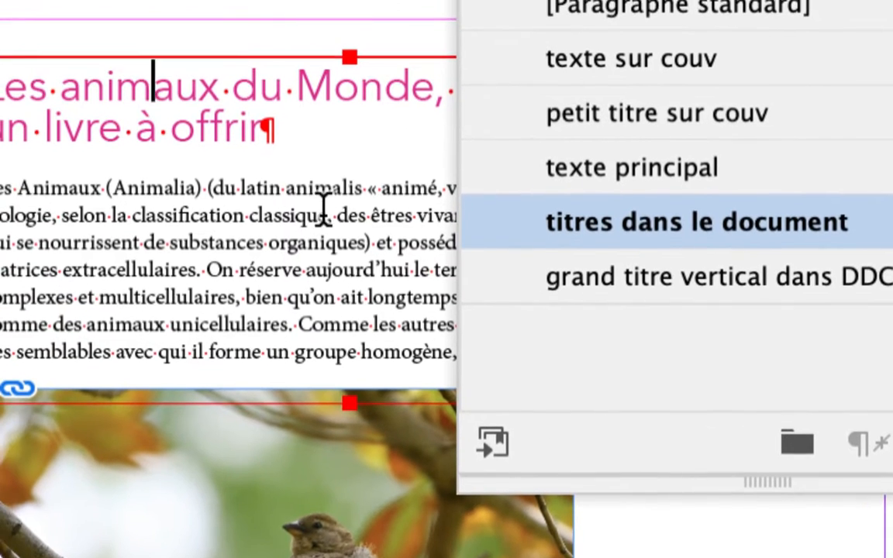
- Place the text cursor in the first body paragraph to check its style, and move the paragraph styles window off the page's text
click(325, 207)
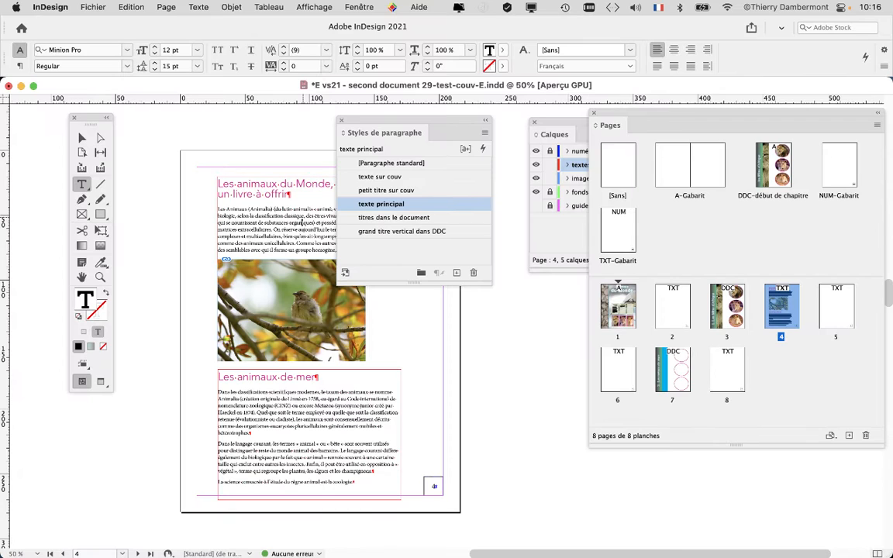
drag(415, 120, 527, 112)
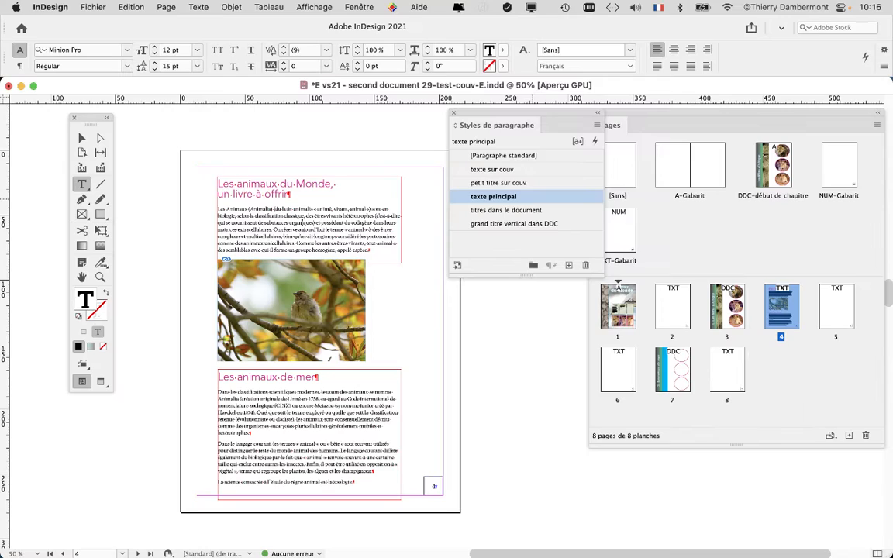
drag(504, 125, 469, 404)
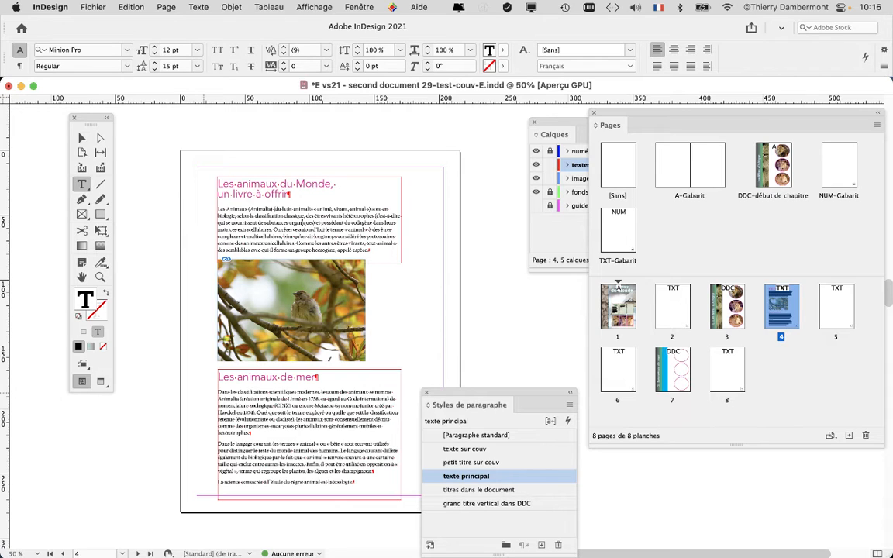
drag(469, 405, 510, 418)
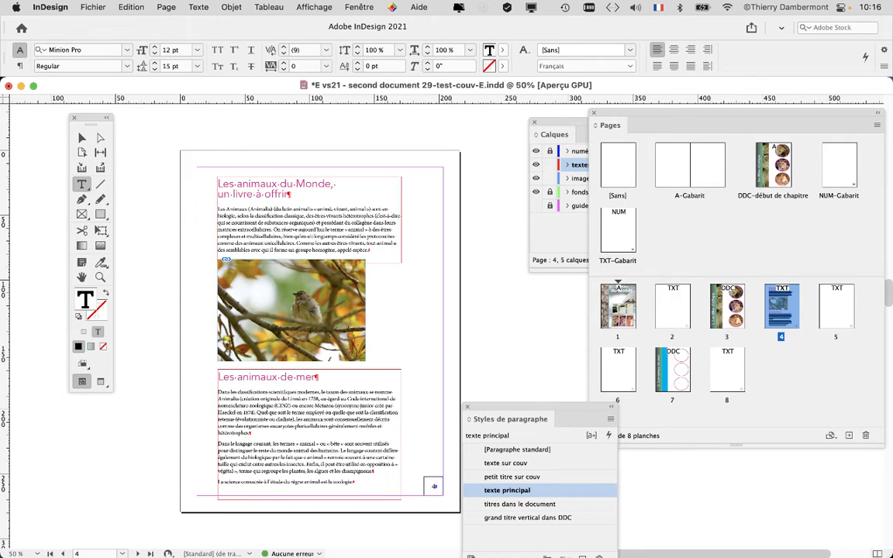
- Display the colour swatches (Nuancier) and enlarge their window until the whole swatch list shows
click(359, 7)
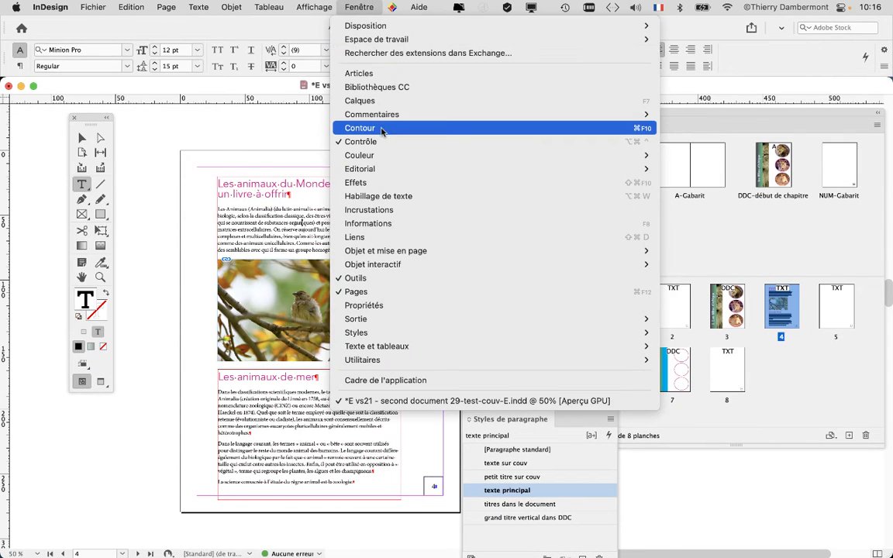
mouse_move(394, 156)
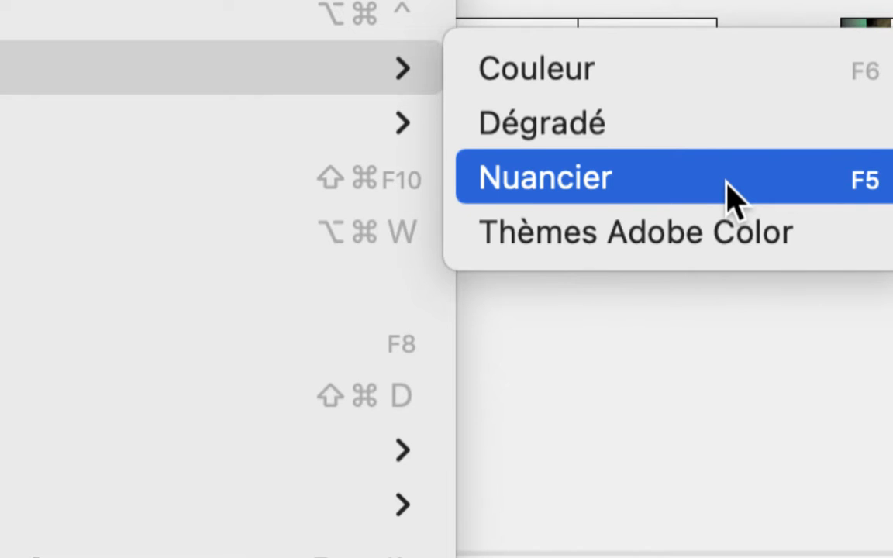
click(740, 186)
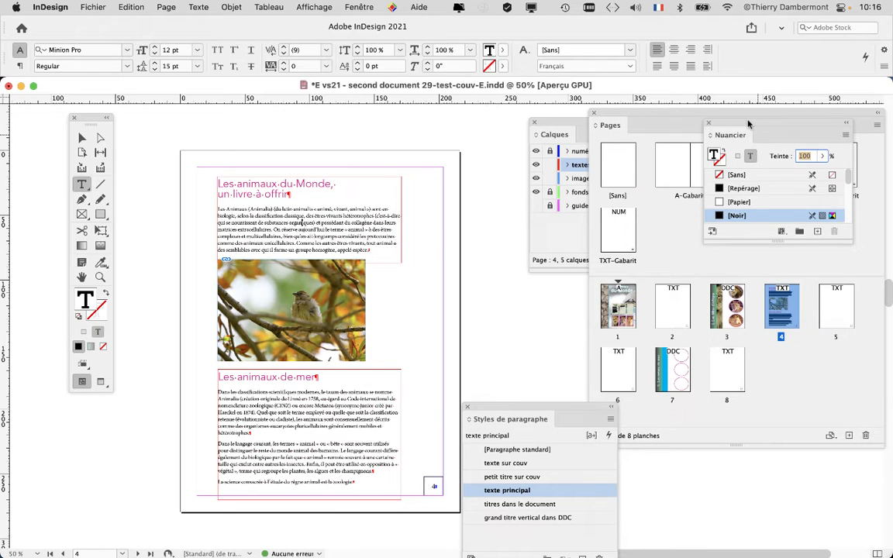
drag(749, 124, 445, 82)
drag(547, 197, 588, 512)
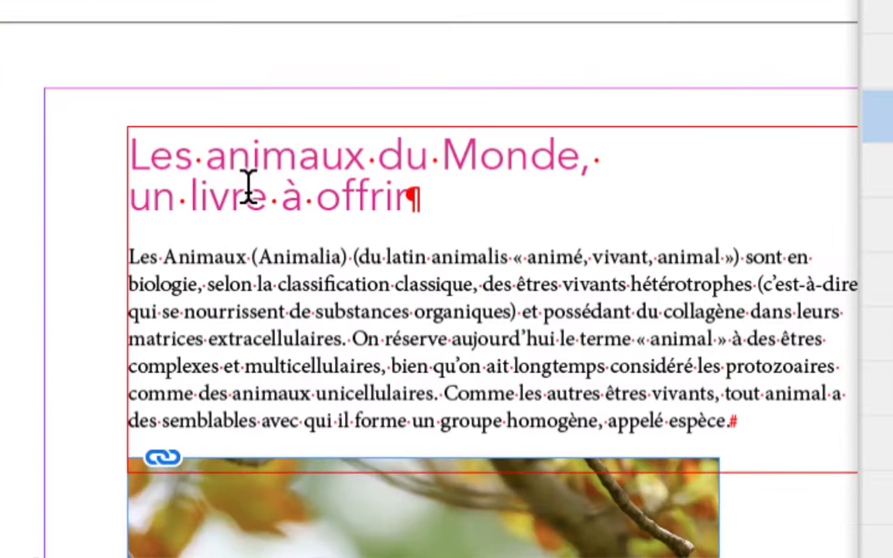
- Select text in the first title and rename its swatch C=0 M=100 J=0 N=0 as "couleur titres dans le doc", without naming by colour value
drag(250, 163, 345, 198)
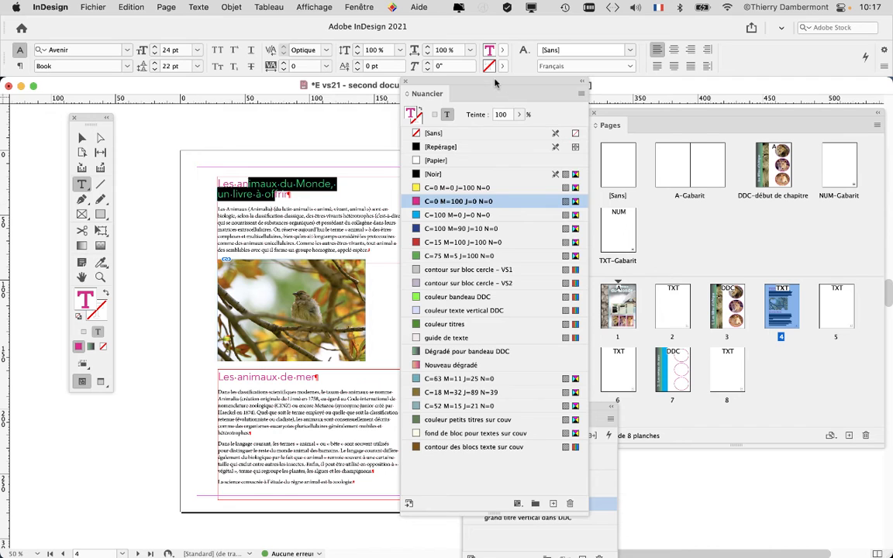
drag(496, 83, 579, 77)
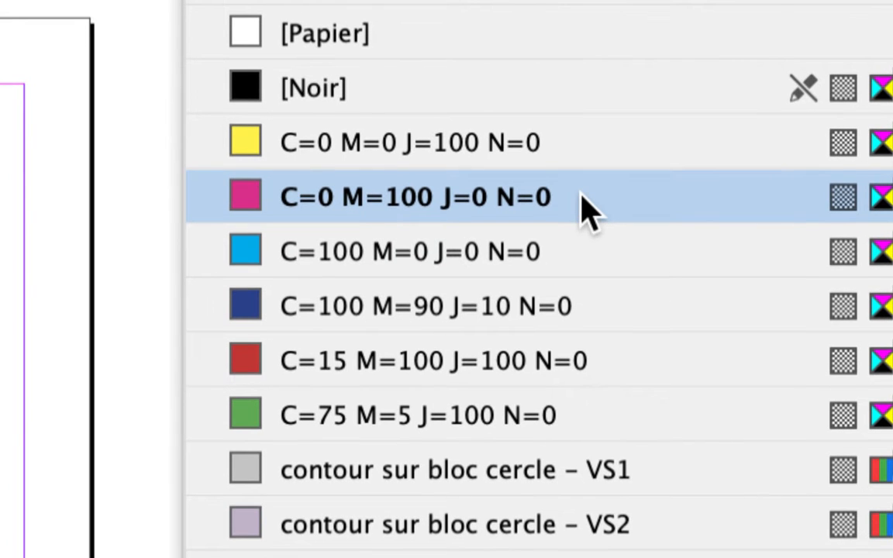
double_click(586, 208)
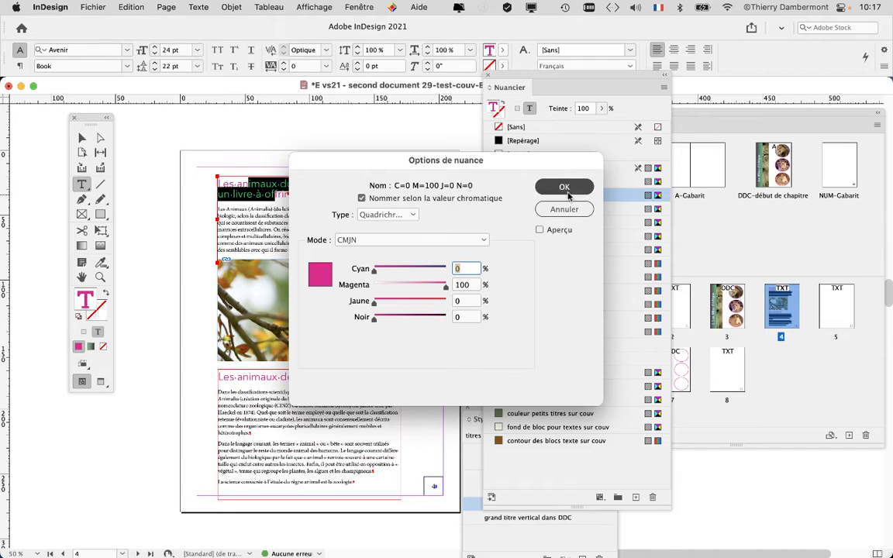
drag(512, 165, 708, 271)
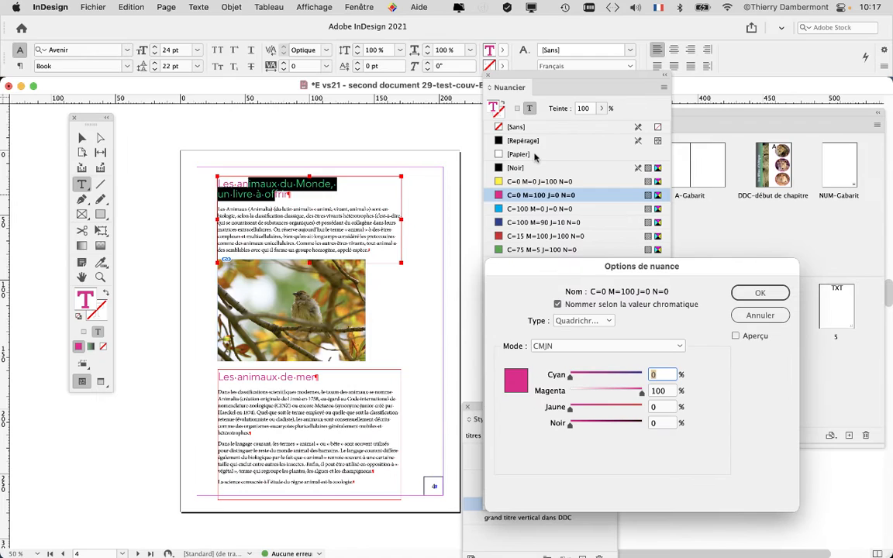
drag(553, 271, 466, 241)
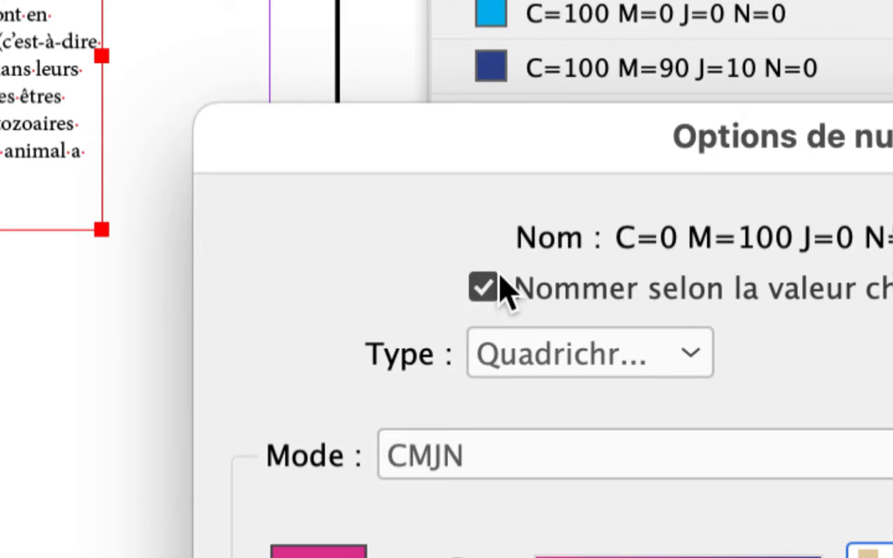
click(496, 467)
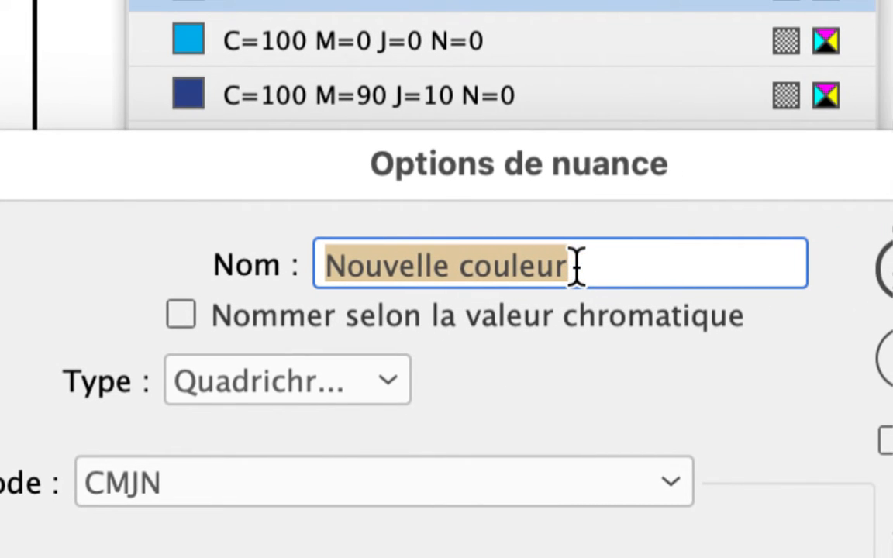
text(couleur )
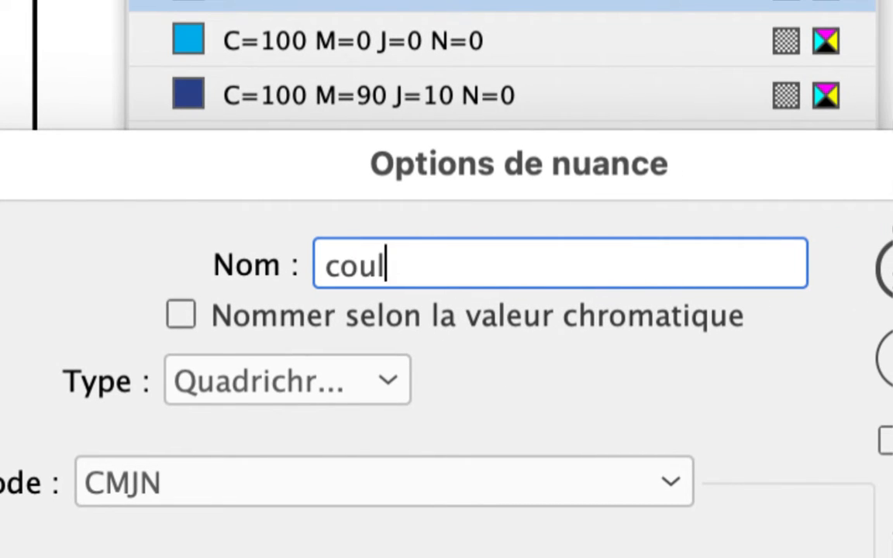
text(titres d)
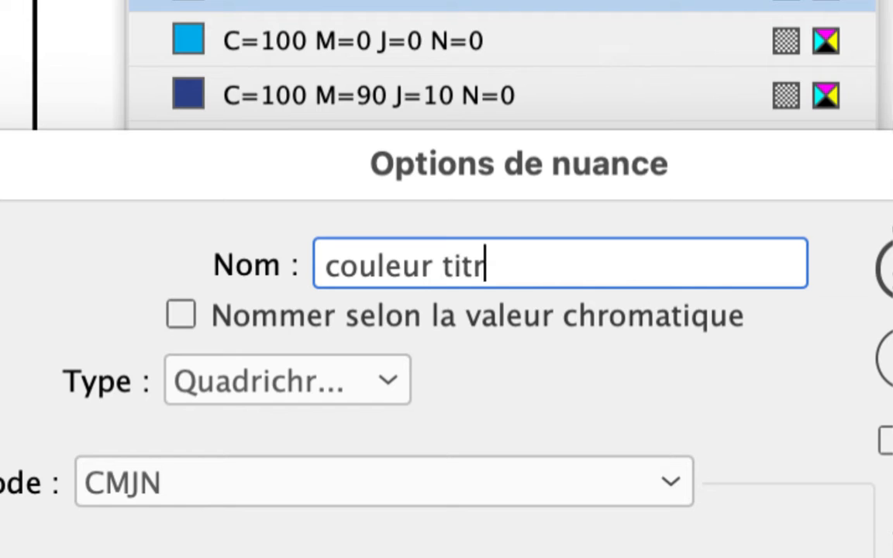
text(ans le do)
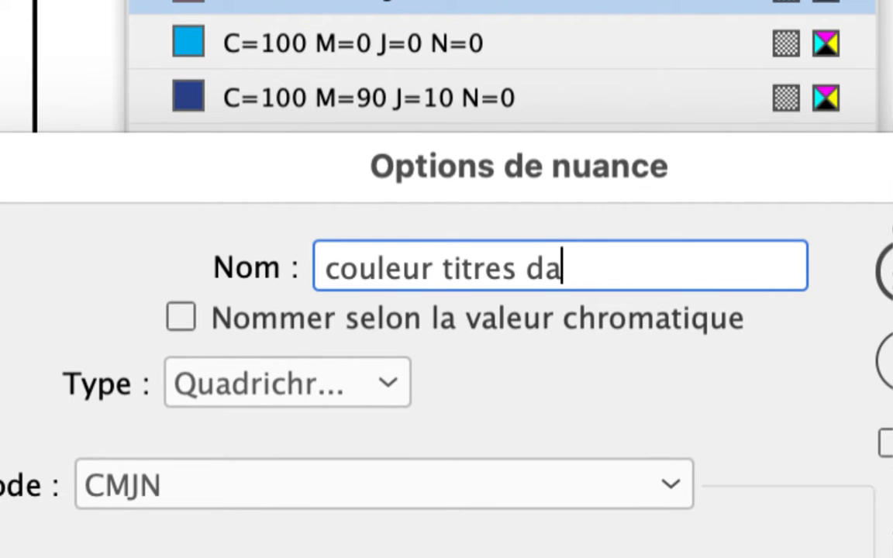
text(c)
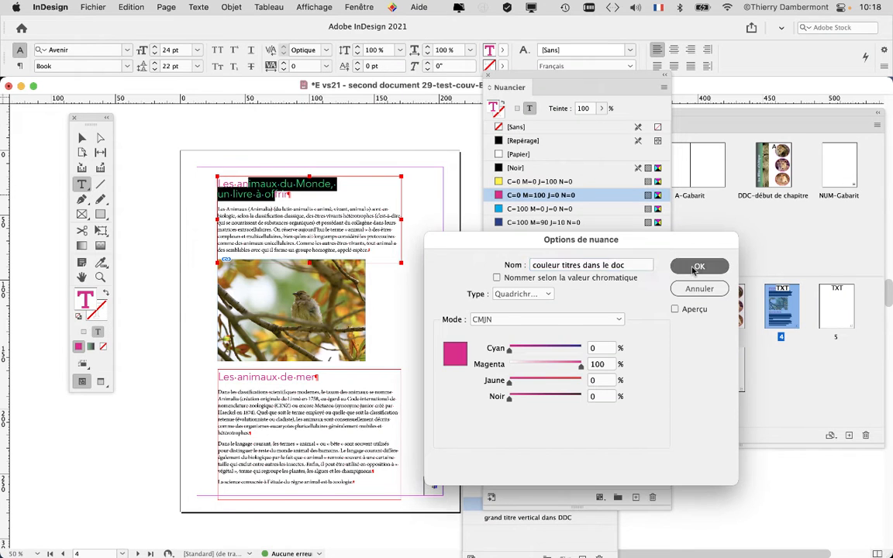
key(Return)
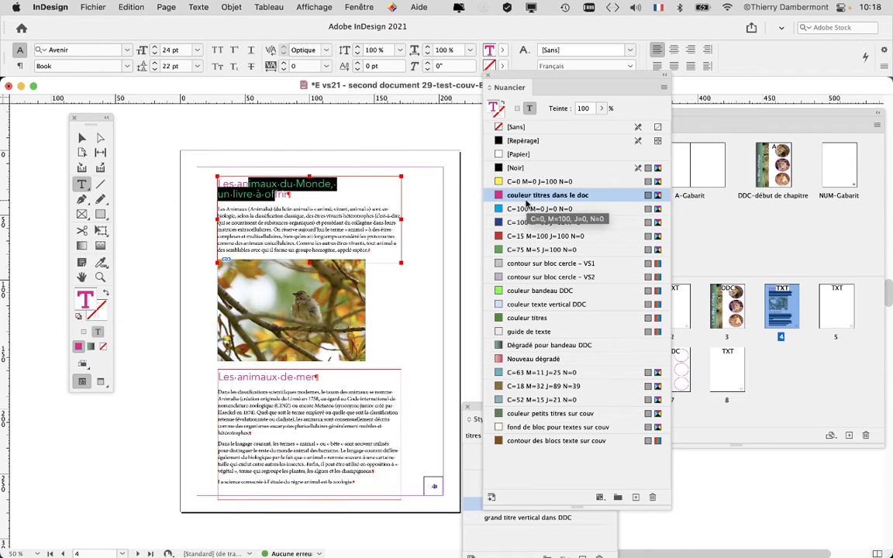
- Arrange the swatches and the paragraph styles side by side so that both lists are fully readable
drag(563, 75, 707, 91)
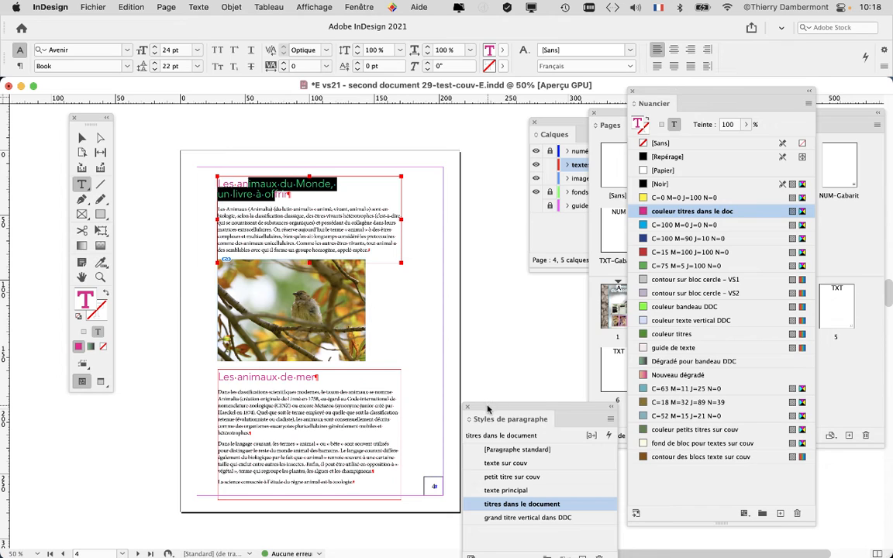
drag(486, 408, 445, 116)
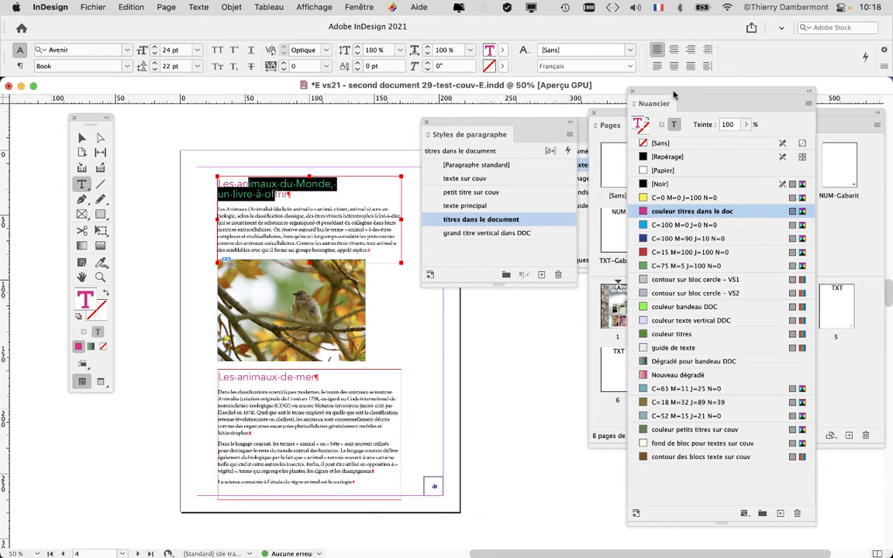
drag(671, 91, 698, 70)
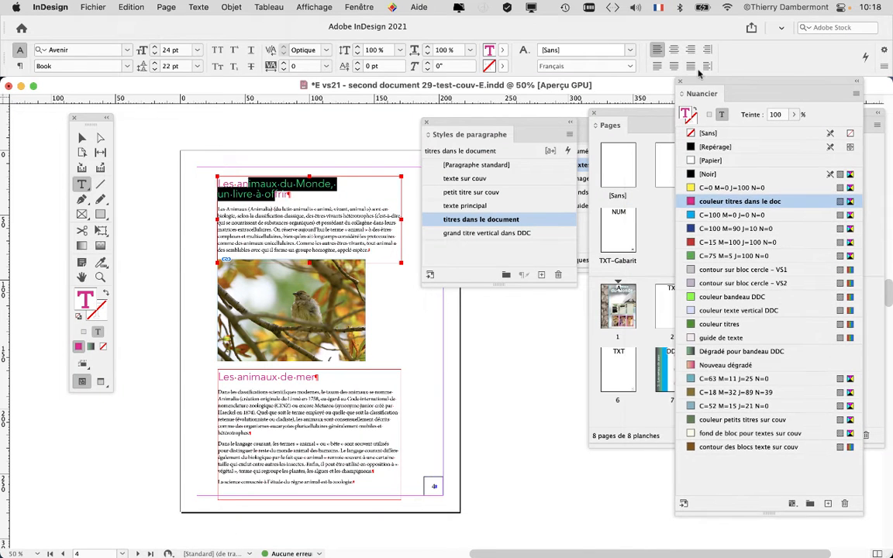
- Deselect the title's text frame with the Selection tool and enlarge the paragraph styles window to make room for more styles
click(82, 139)
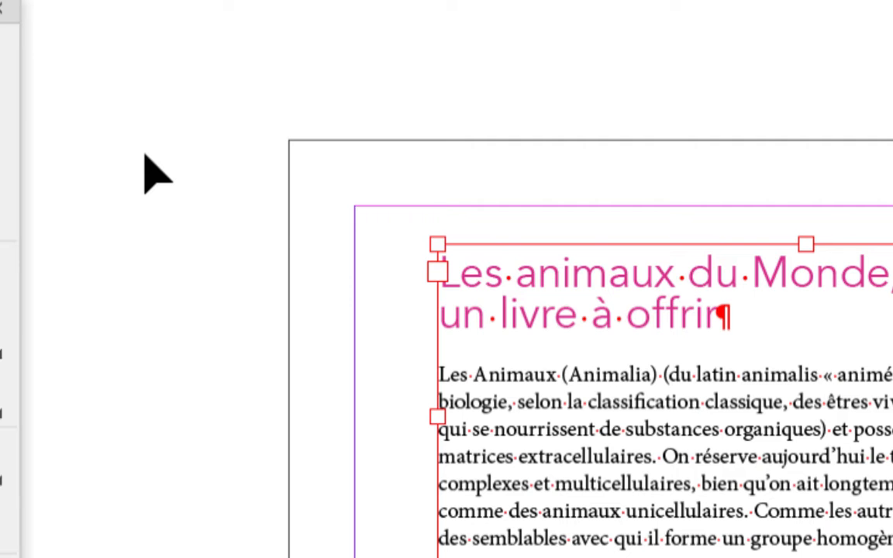
click(186, 170)
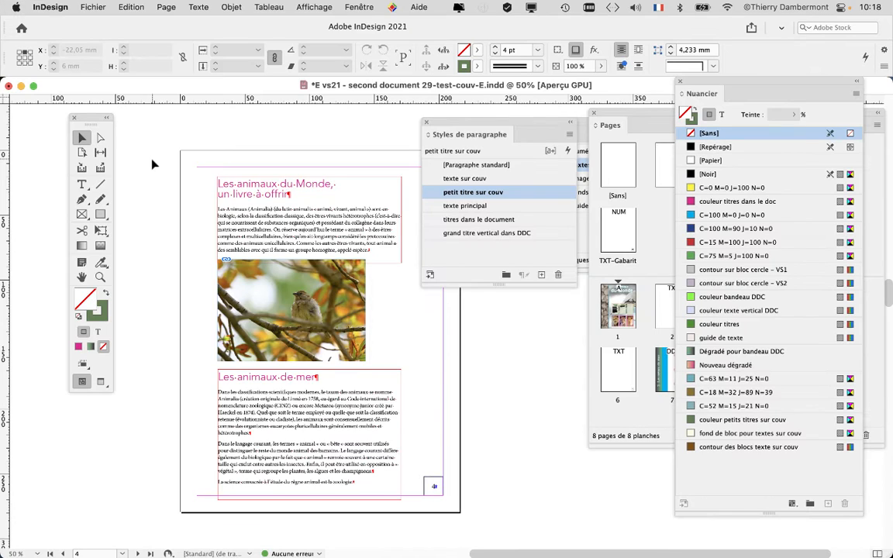
mouse_move(444, 122)
mouse_down()
mouse_move(438, 131)
mouse_move(433, 121)
mouse_up()
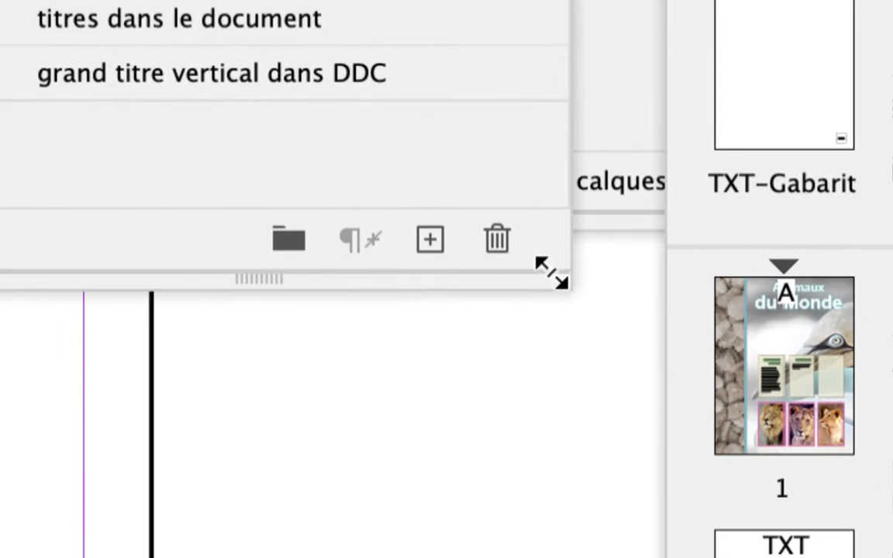
drag(606, 334, 561, 298)
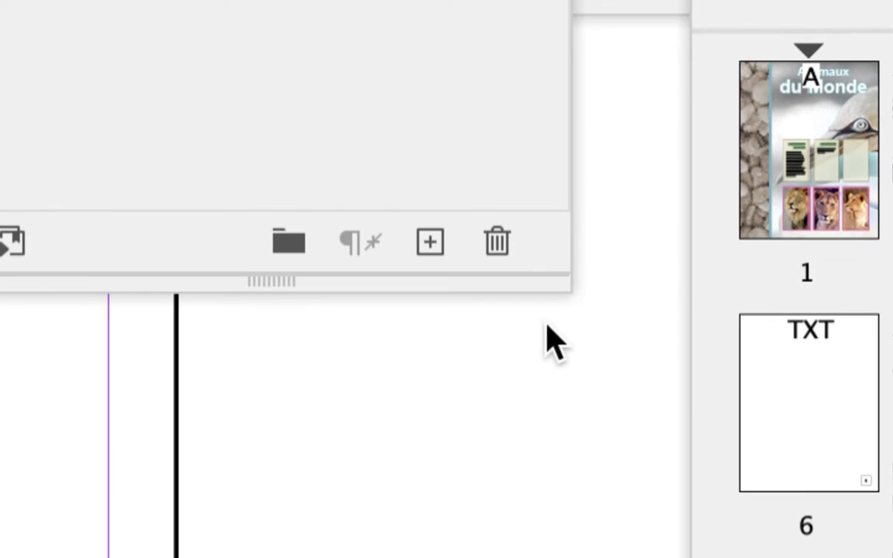